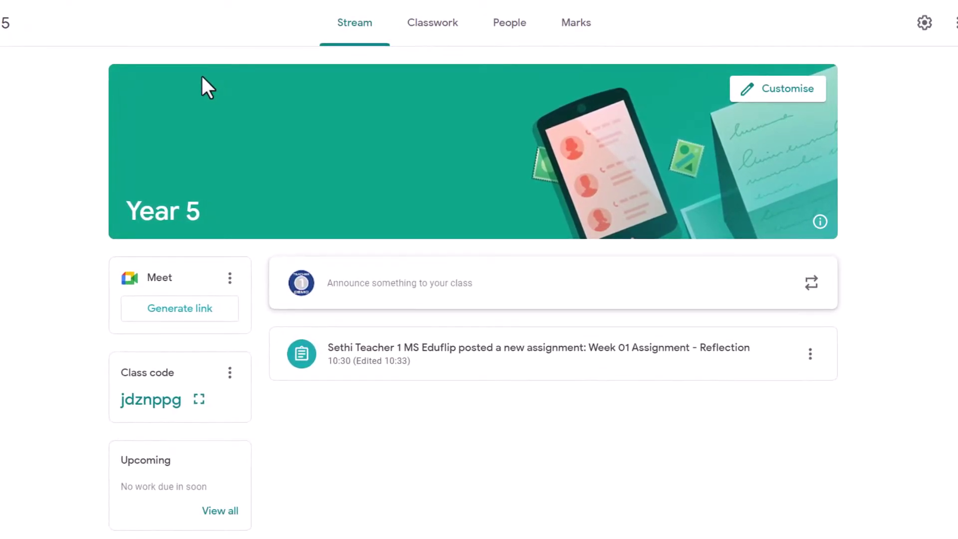
Step: Return the Week 01 assignment to both students from the Grades table, then view Year 5 Classwork
click(580, 29)
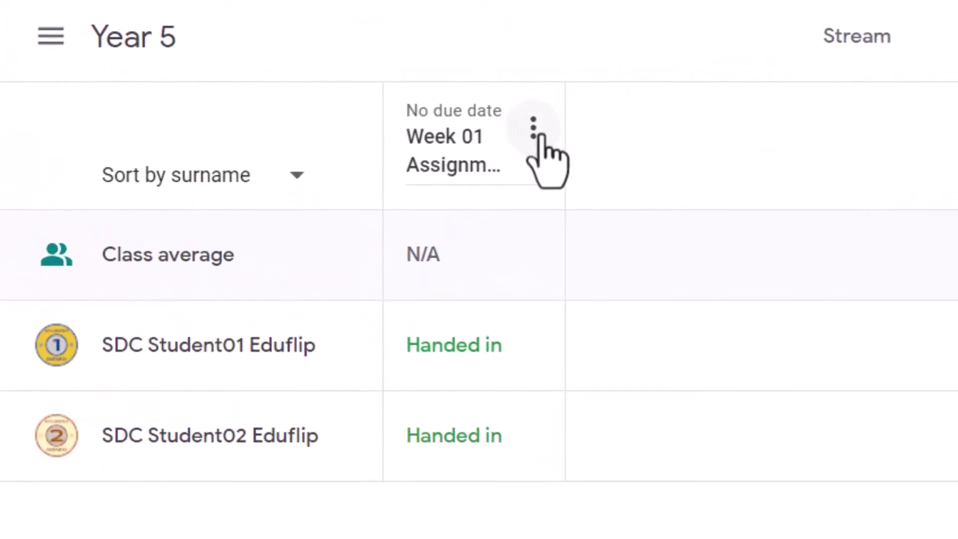
click(538, 133)
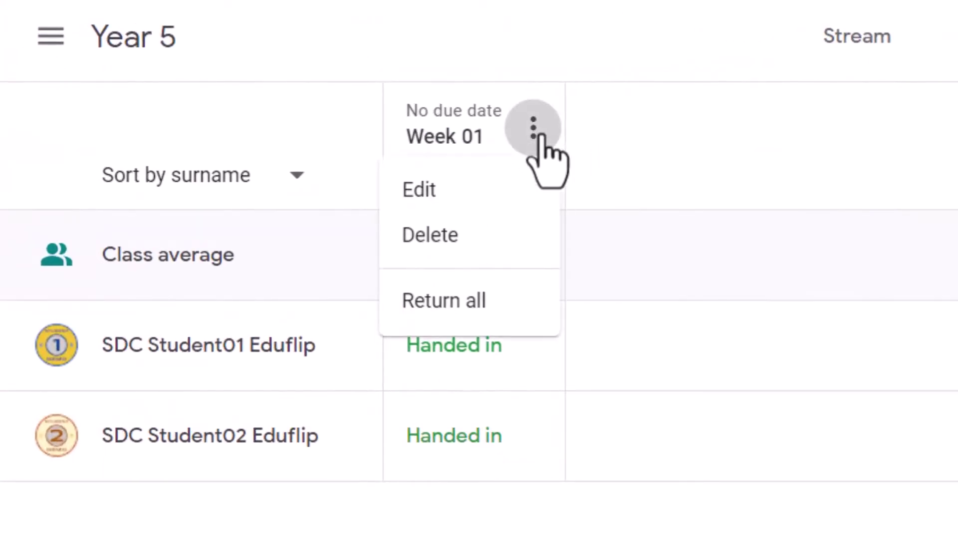
click(478, 306)
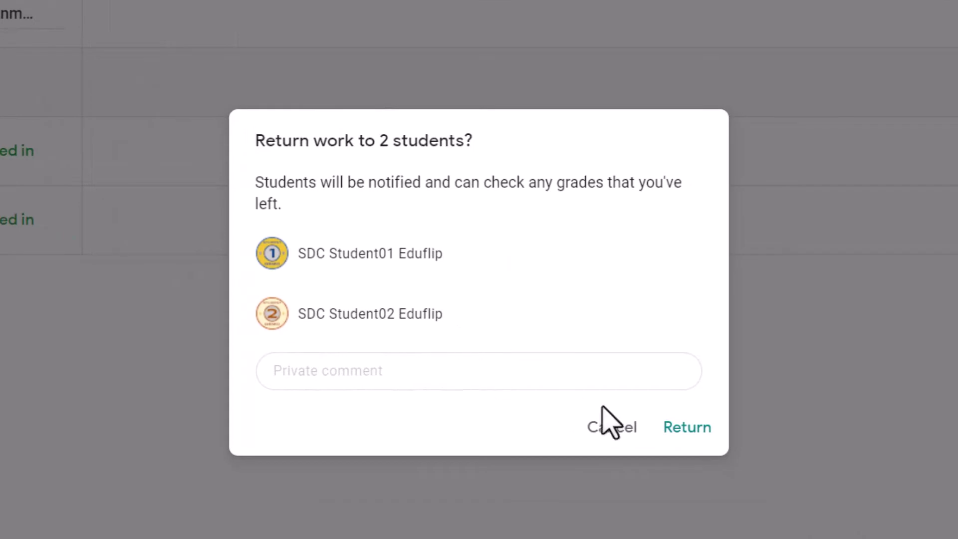
click(667, 428)
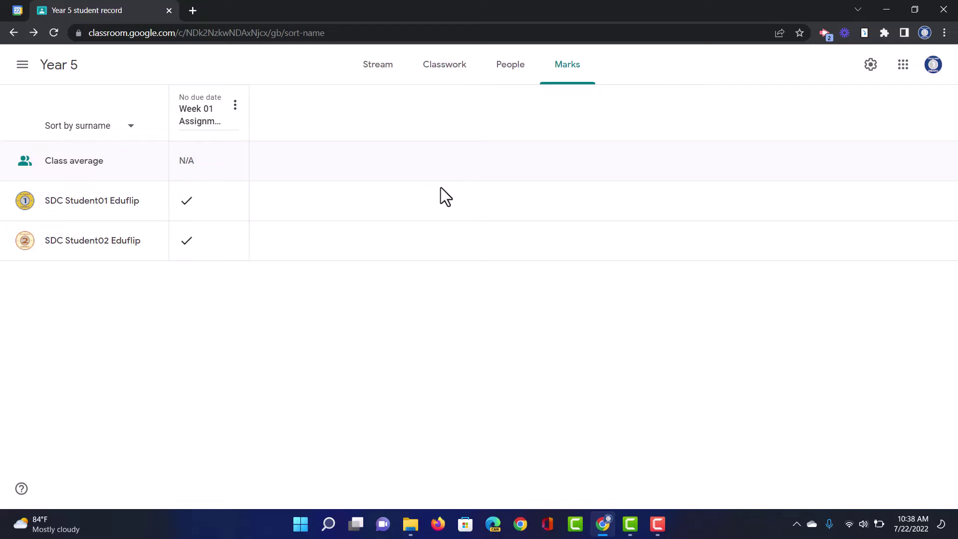
click(458, 70)
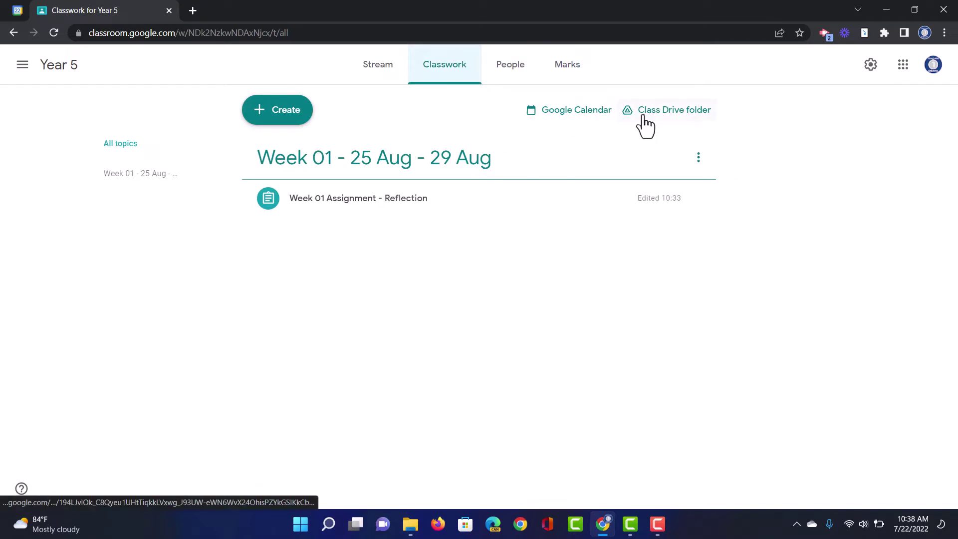
Step: Open the Year 5 class Drive folder and go up to its parent Classroom folder
click(673, 123)
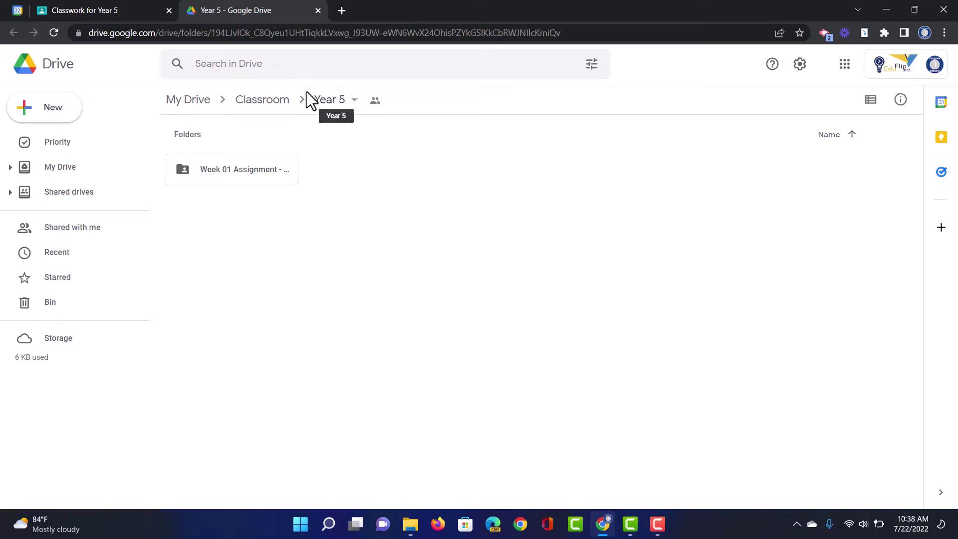
click(264, 101)
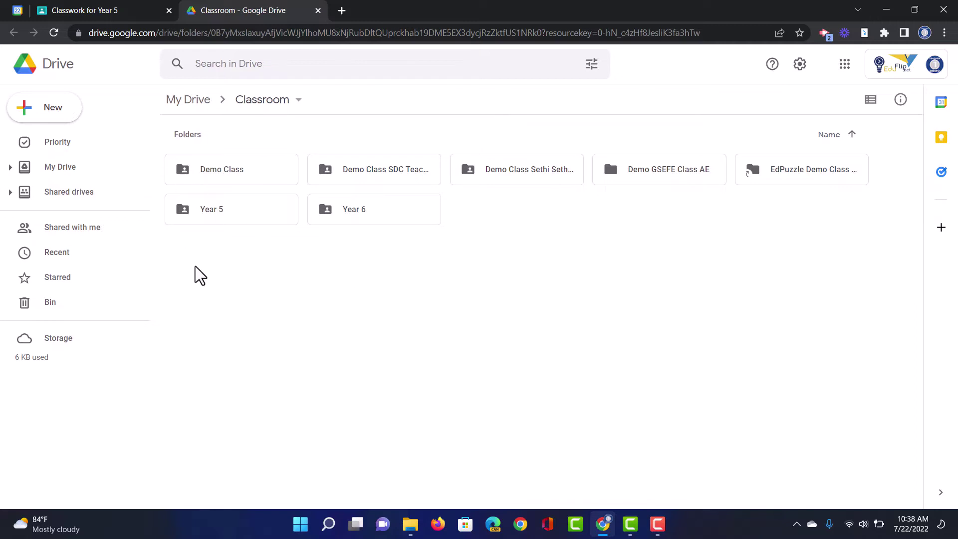
Step: Create an 'Old Classes' folder inside Classroom and move the Year 5 folder into it
right_click(254, 259)
click(307, 283)
text(Old)
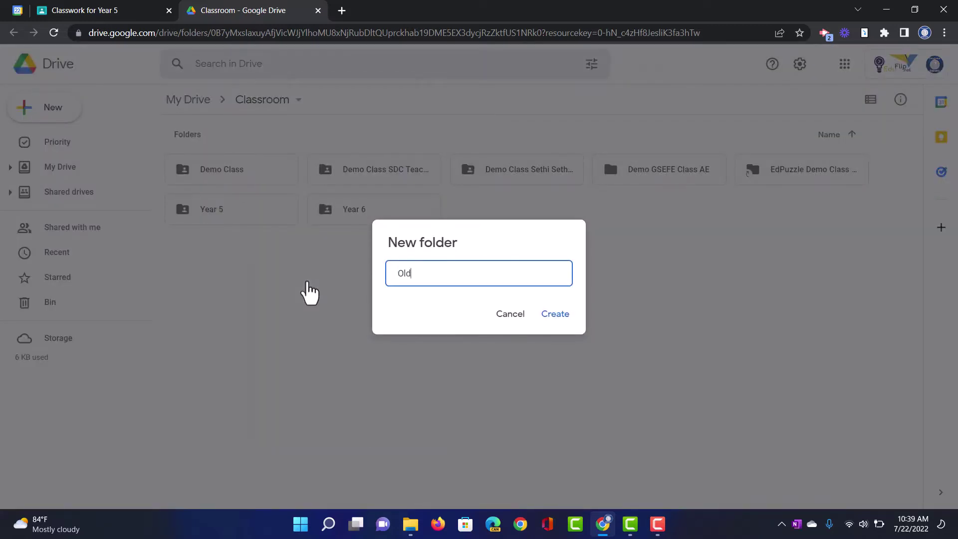
text( Classes)
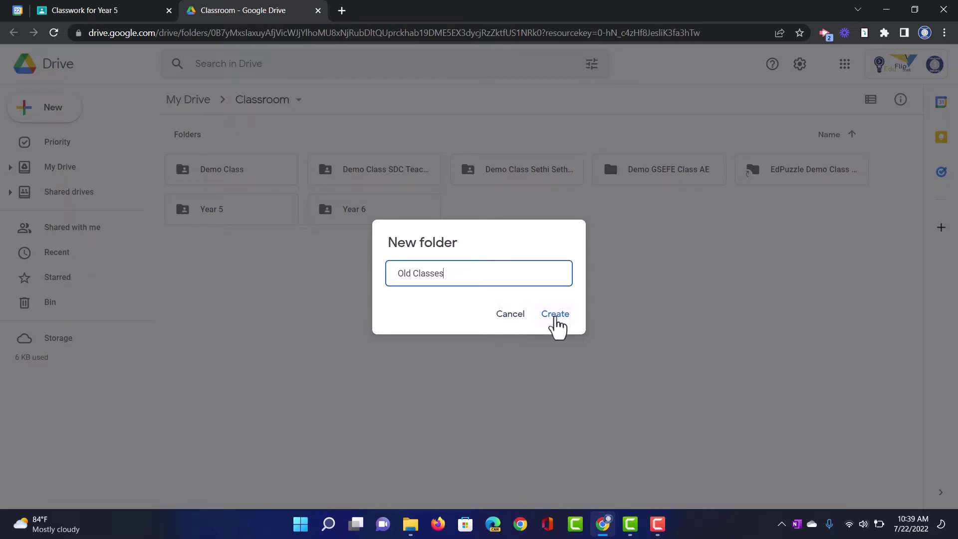
click(564, 318)
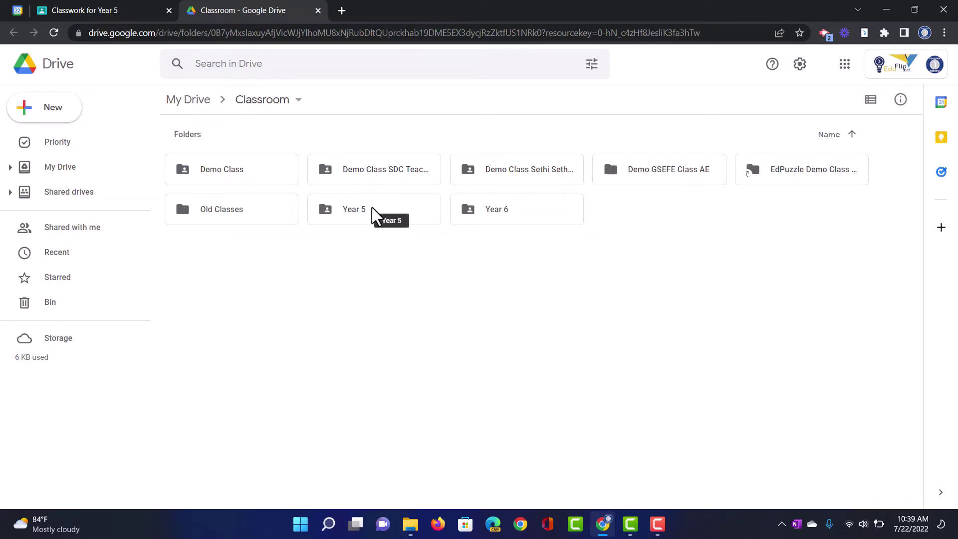
drag(373, 208, 229, 212)
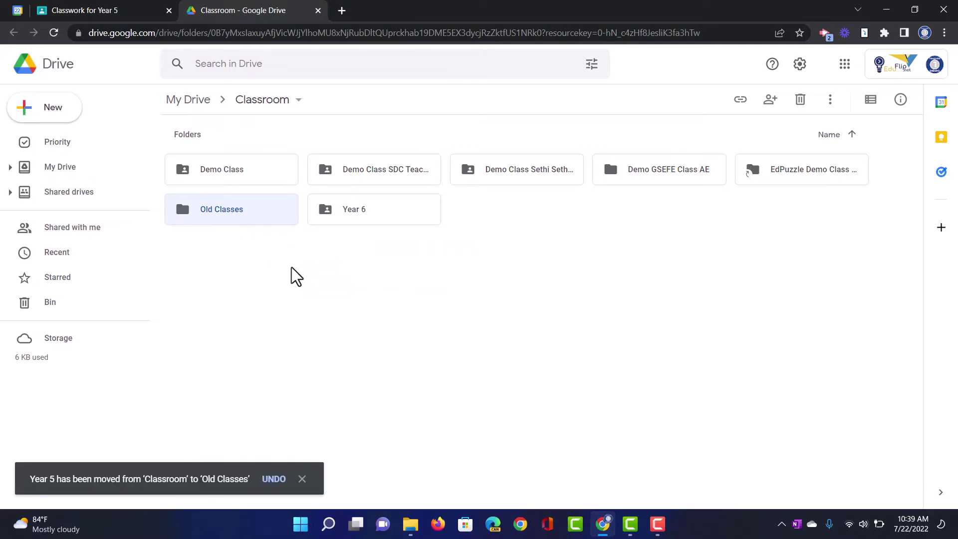
click(334, 300)
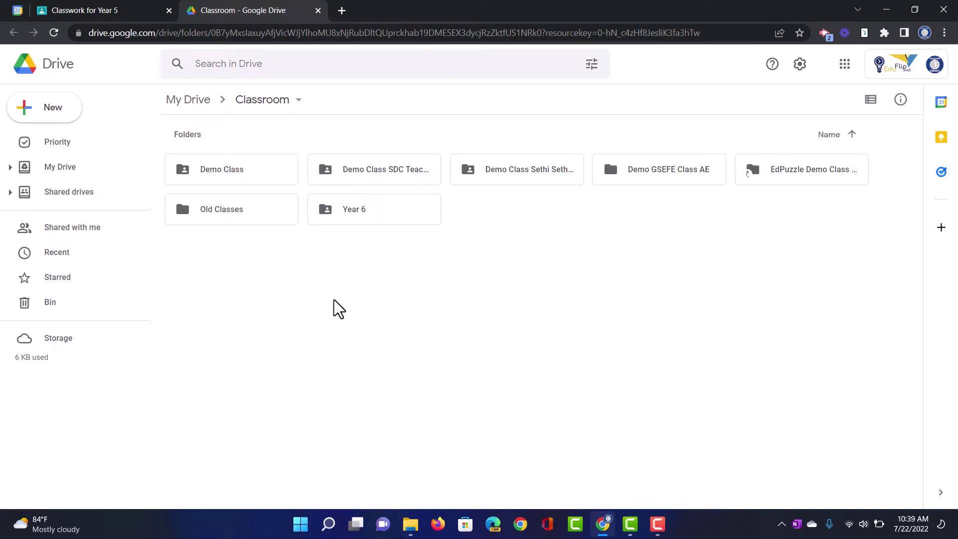
Step: Open the Year 5 class calendar in Google Calendar and scroll to My calendars
click(124, 10)
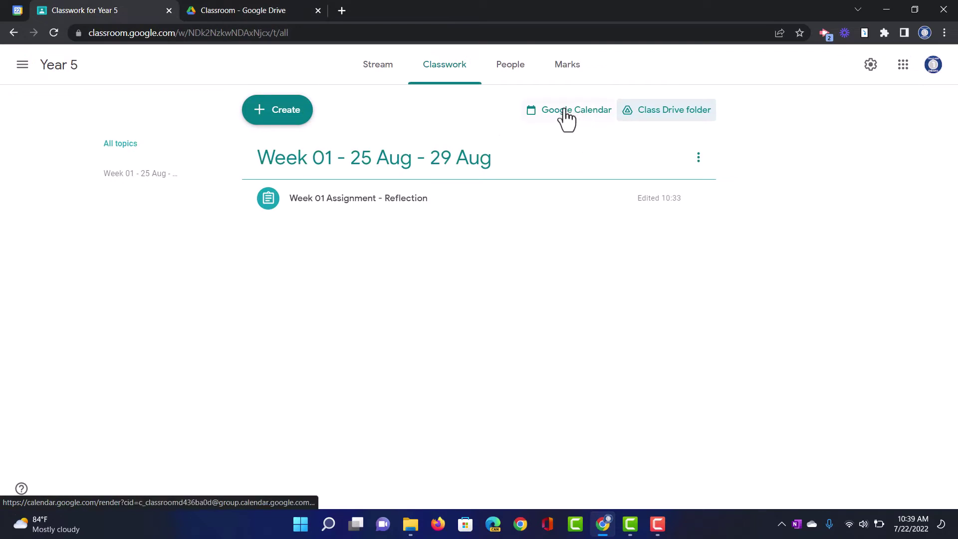
click(593, 119)
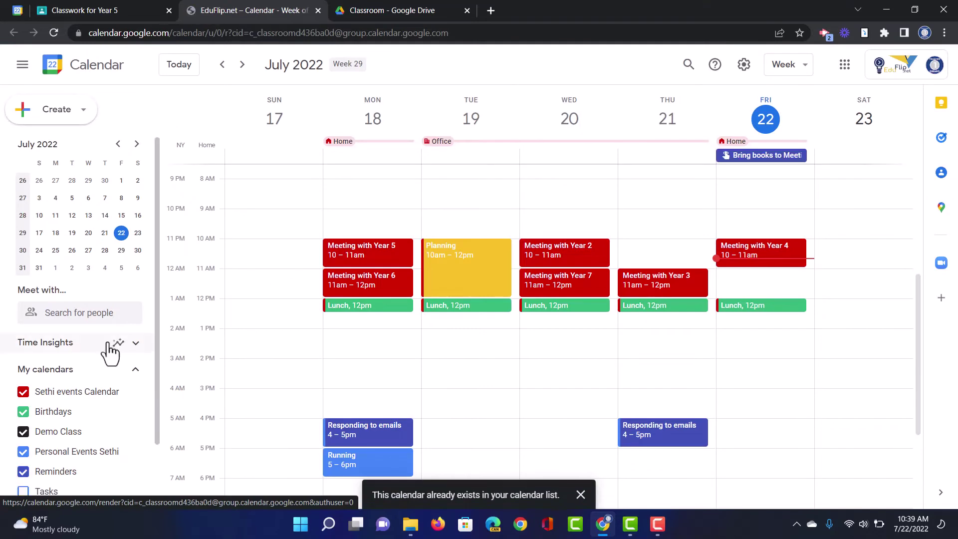
scroll(111, 348, down, 3)
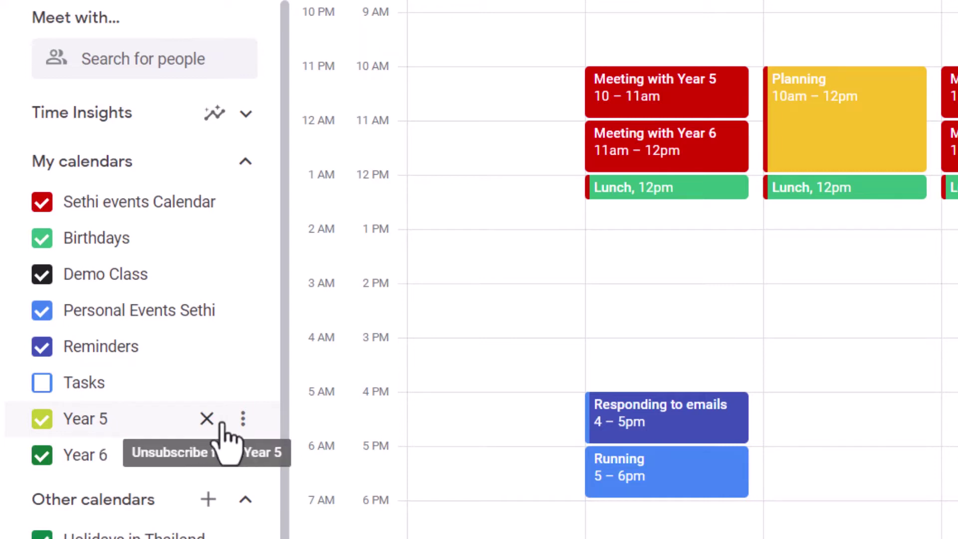
Step: Permanently delete the Year 5 calendar from its Settings and sharing page
click(243, 420)
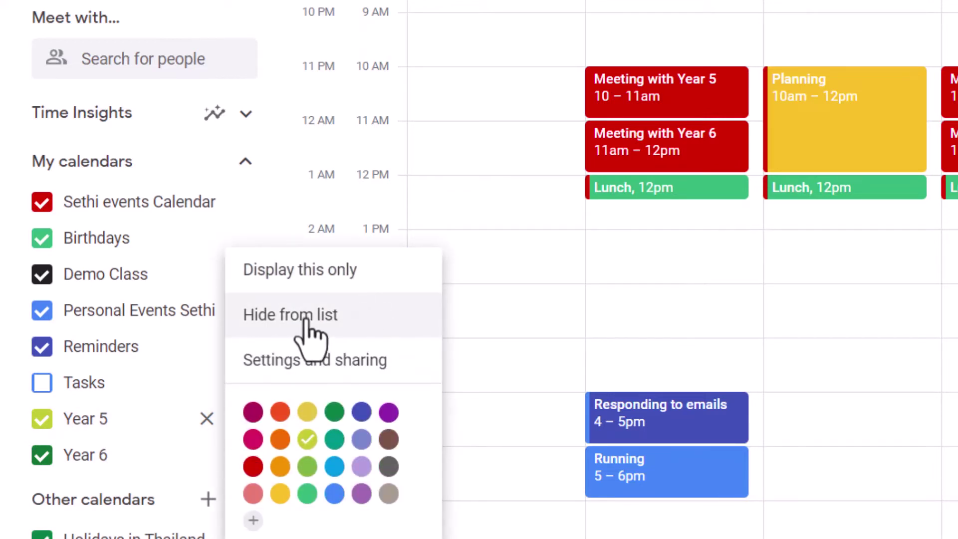
click(364, 368)
scroll(695, 349, down, 15)
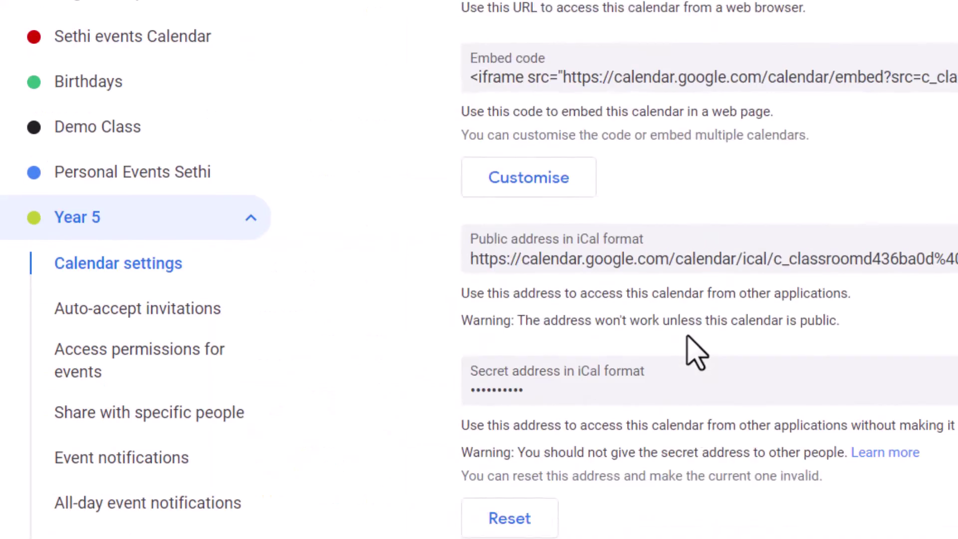
scroll(696, 348, down, 4)
click(513, 502)
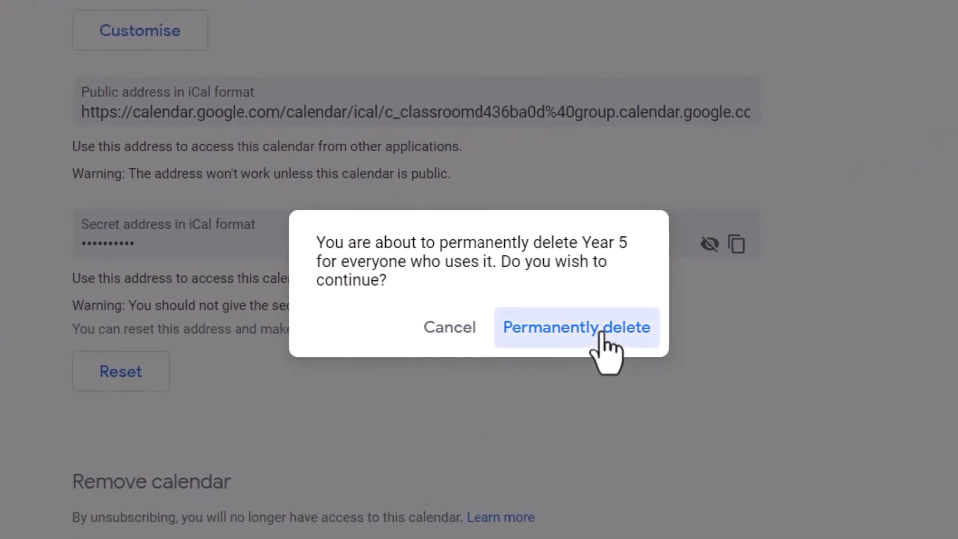
click(601, 334)
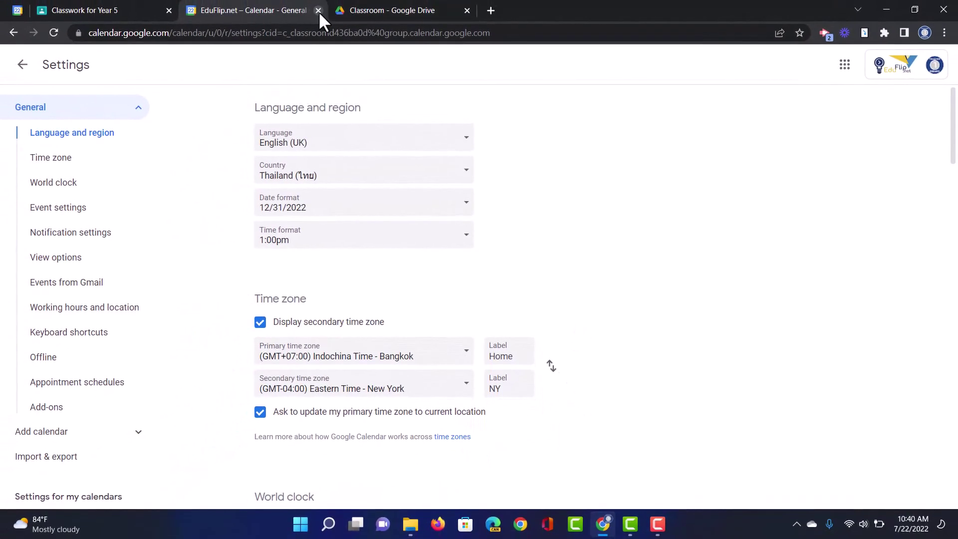
Step: Close the Calendar tab and return to the Classroom Classes home page
click(318, 11)
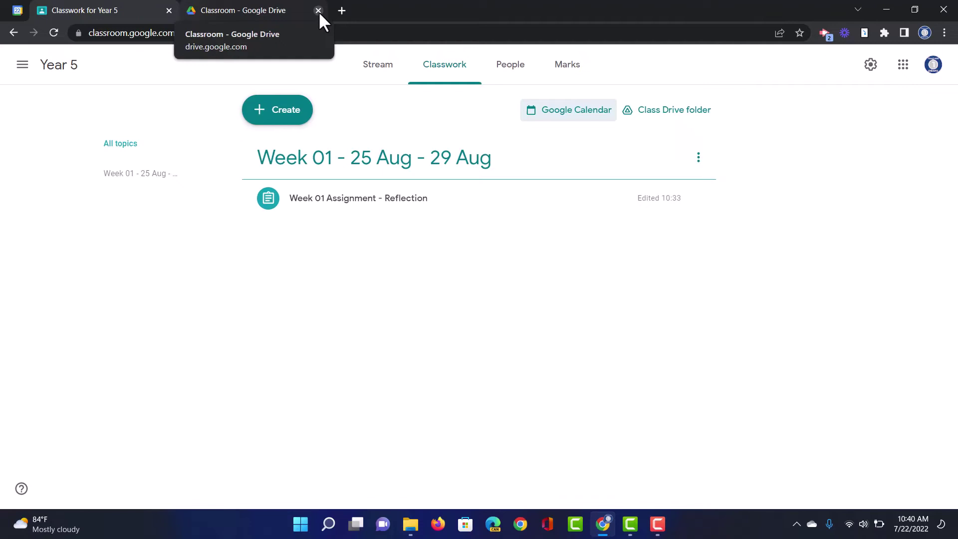
click(25, 70)
click(70, 70)
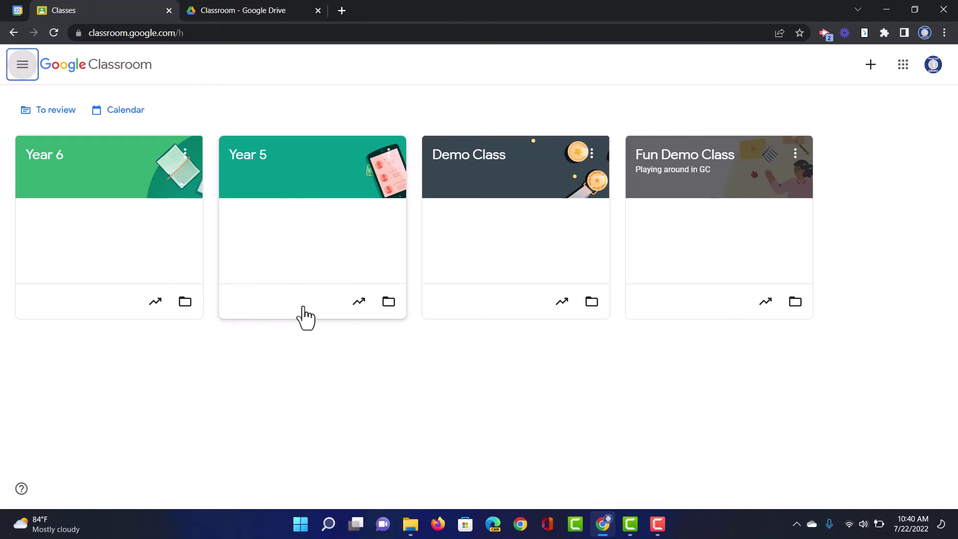
Step: Archive the Year 5 class from its card menu, confirming the archive
click(390, 154)
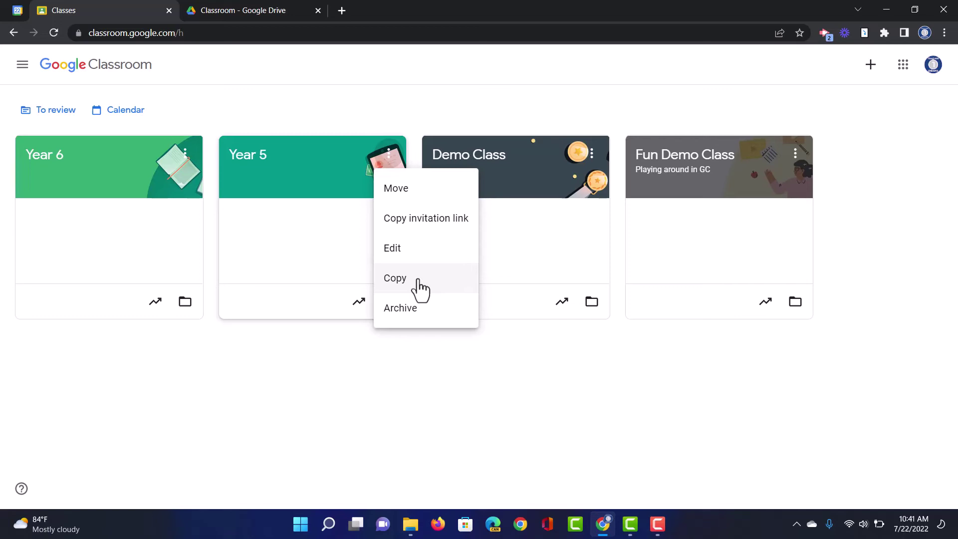
click(425, 315)
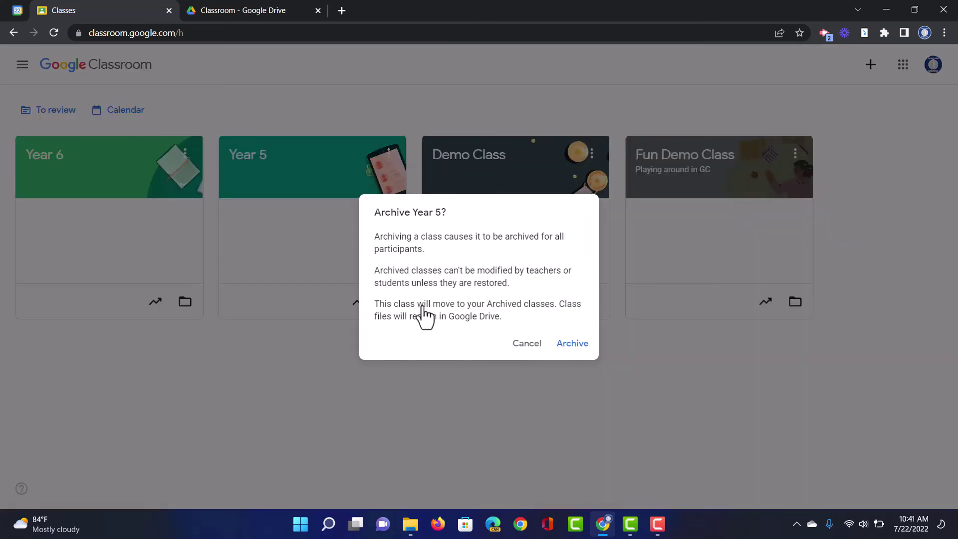
click(574, 345)
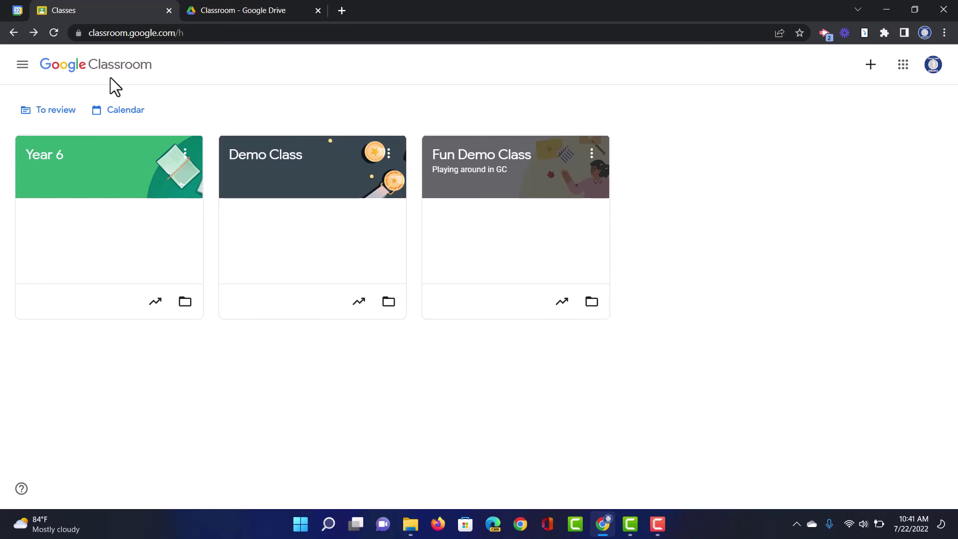
Step: Go to Archived classes and bring up the options for the archived Year 5 card
click(23, 67)
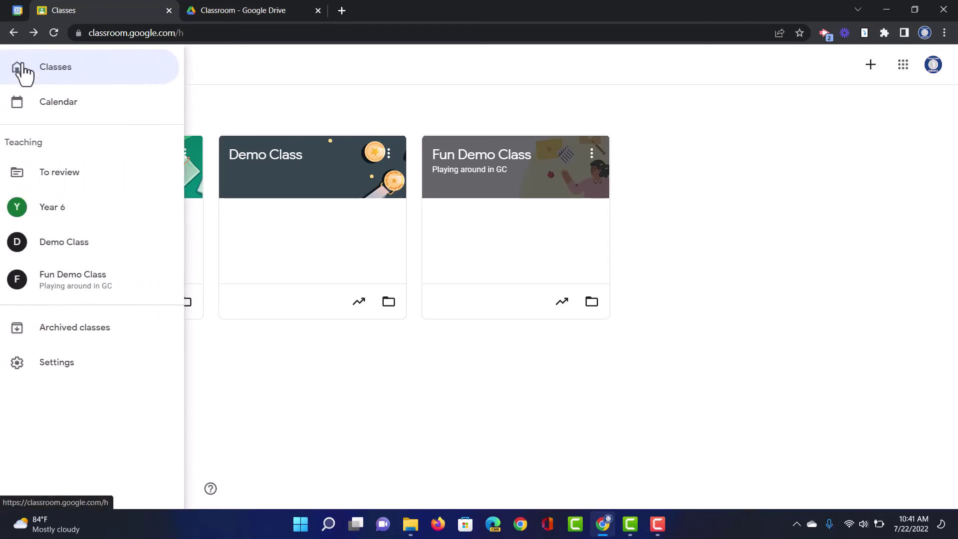
click(90, 328)
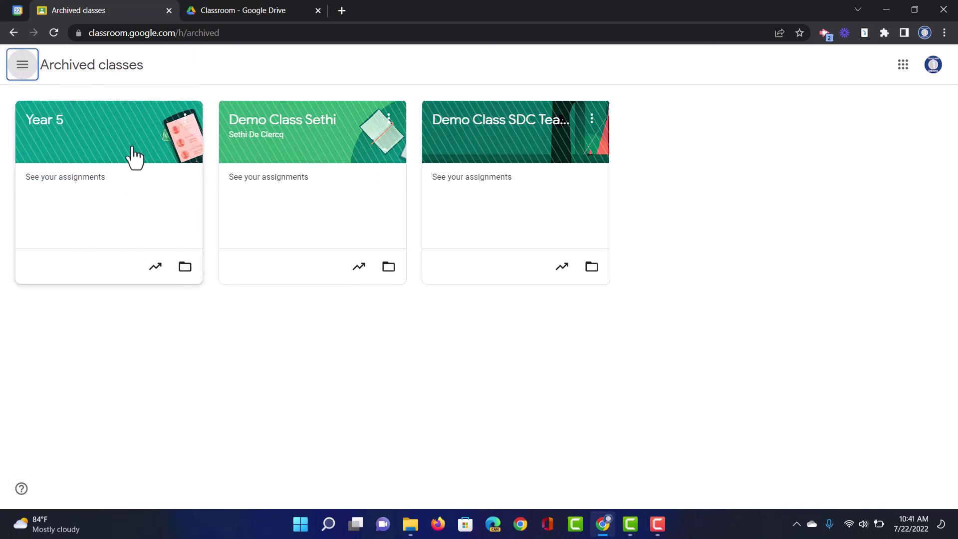
click(186, 121)
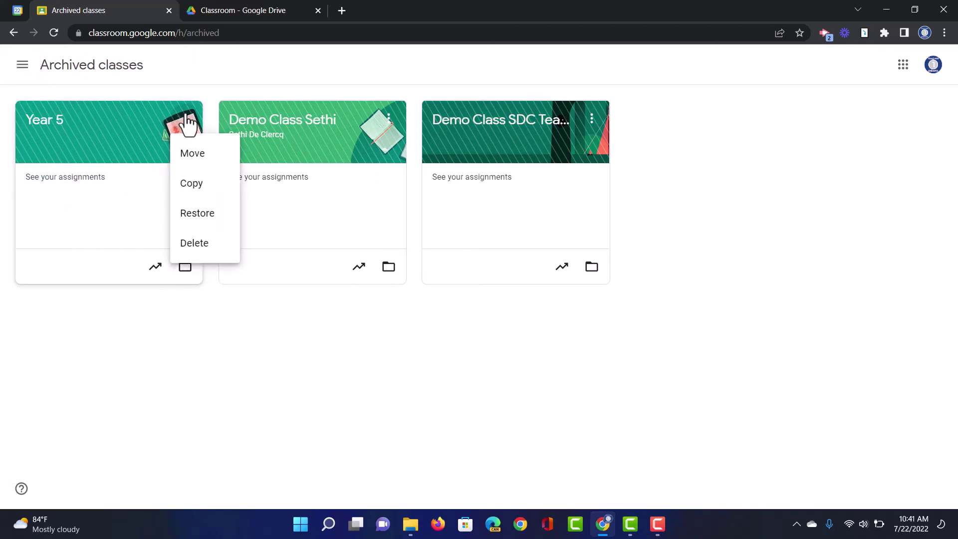